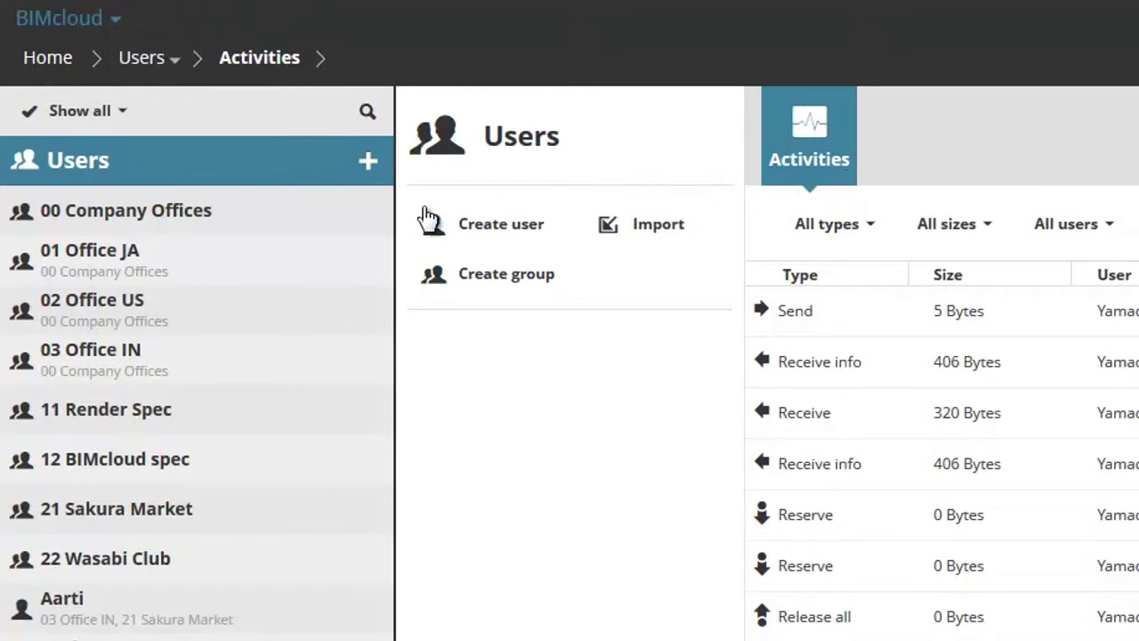
Show the 00 Company Offices group settings and resave its name unchanged.
click(322, 223)
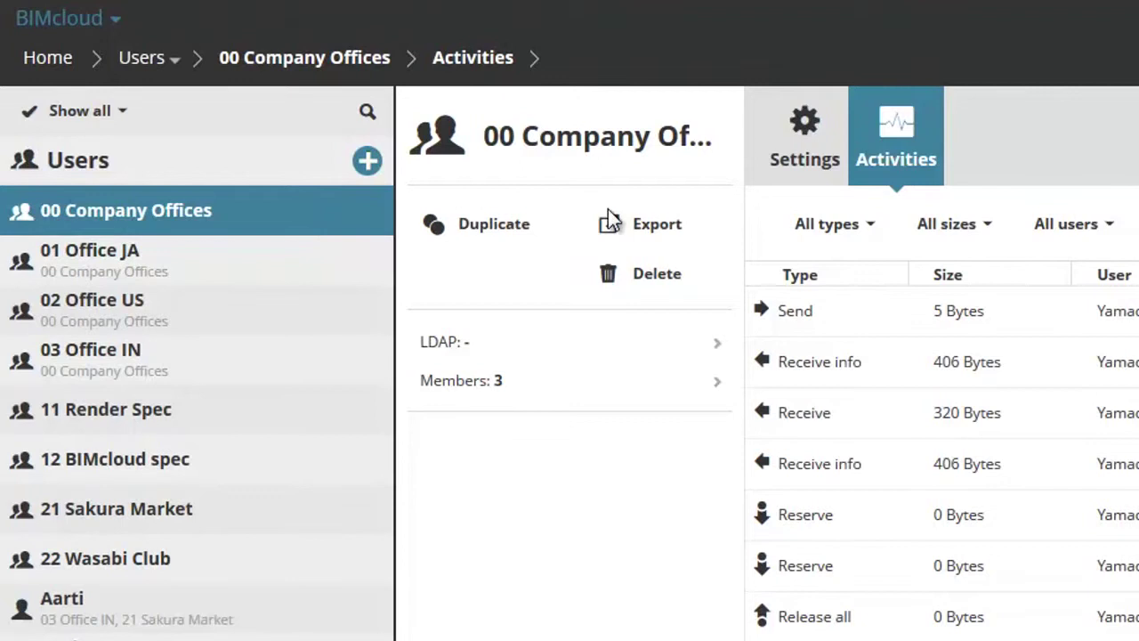
click(814, 167)
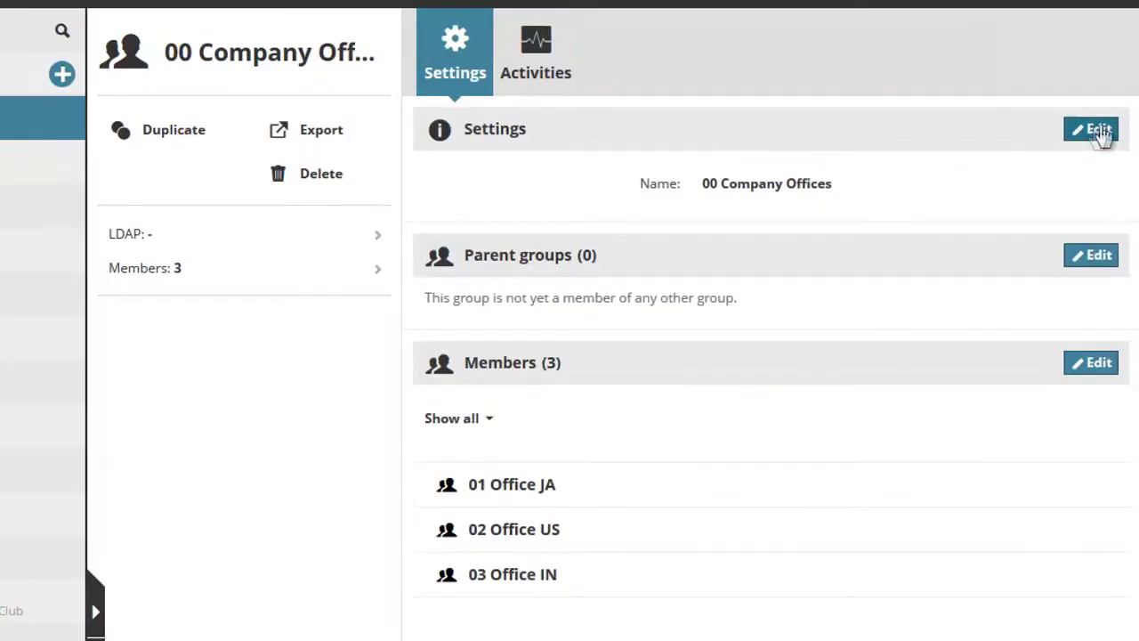
click(1102, 131)
mouse_move(893, 183)
mouse_down()
mouse_move(698, 178)
mouse_move(878, 183)
mouse_up()
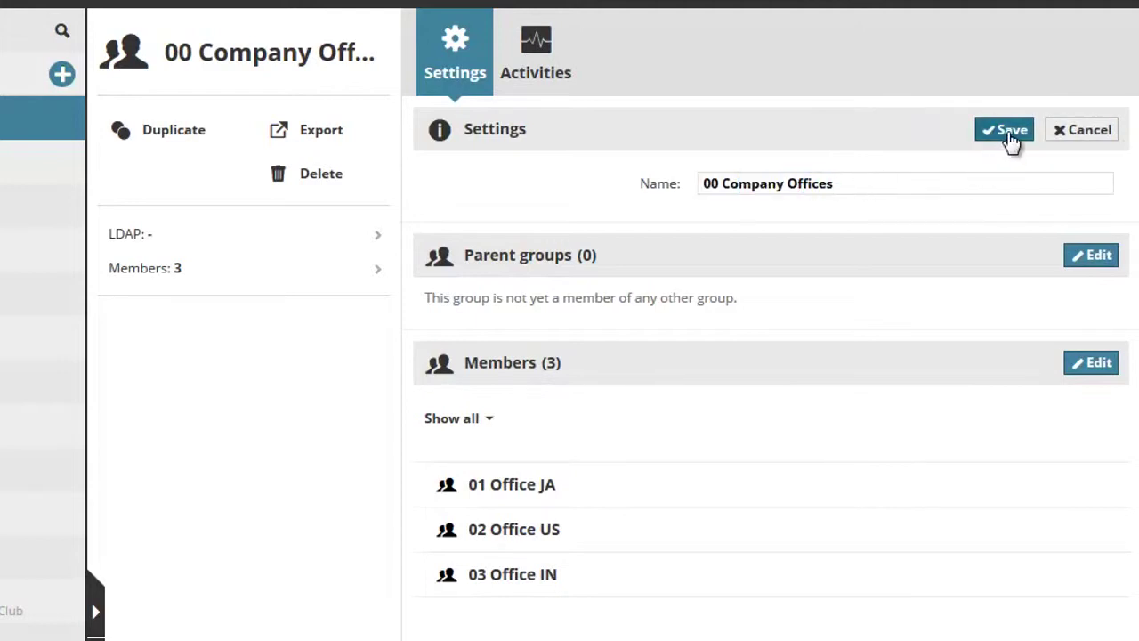
click(1088, 134)
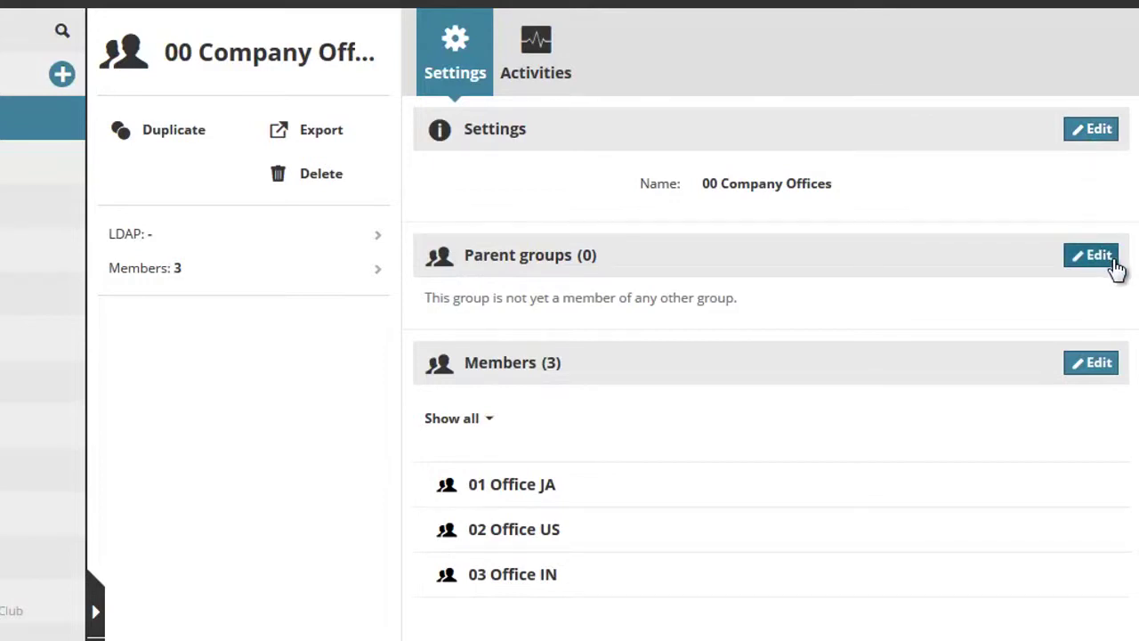
click(1113, 260)
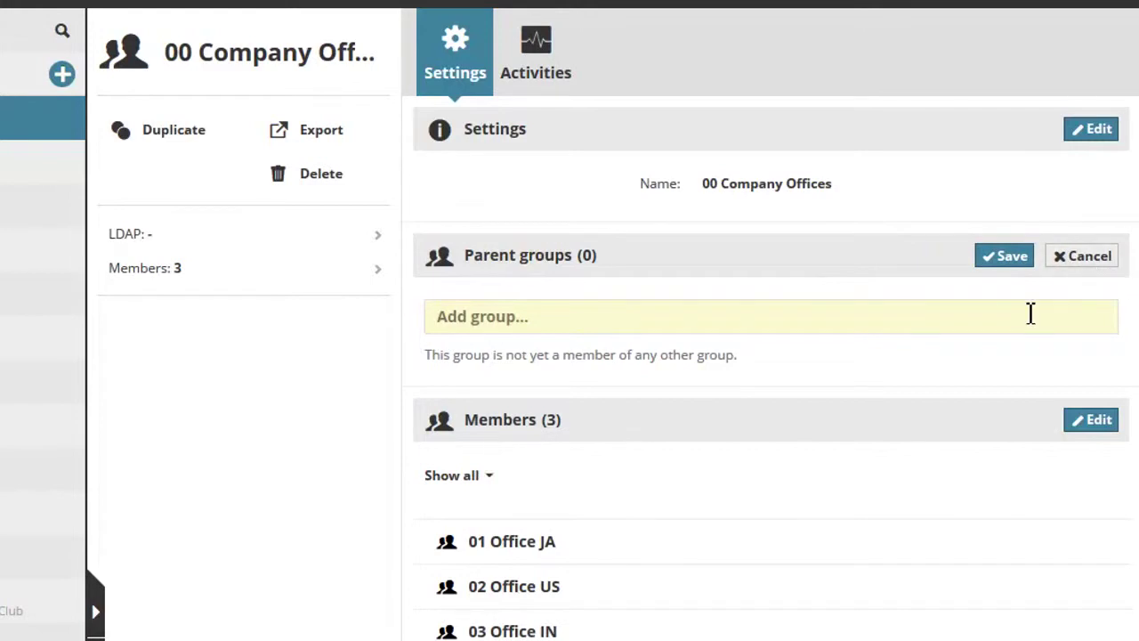
text(0)
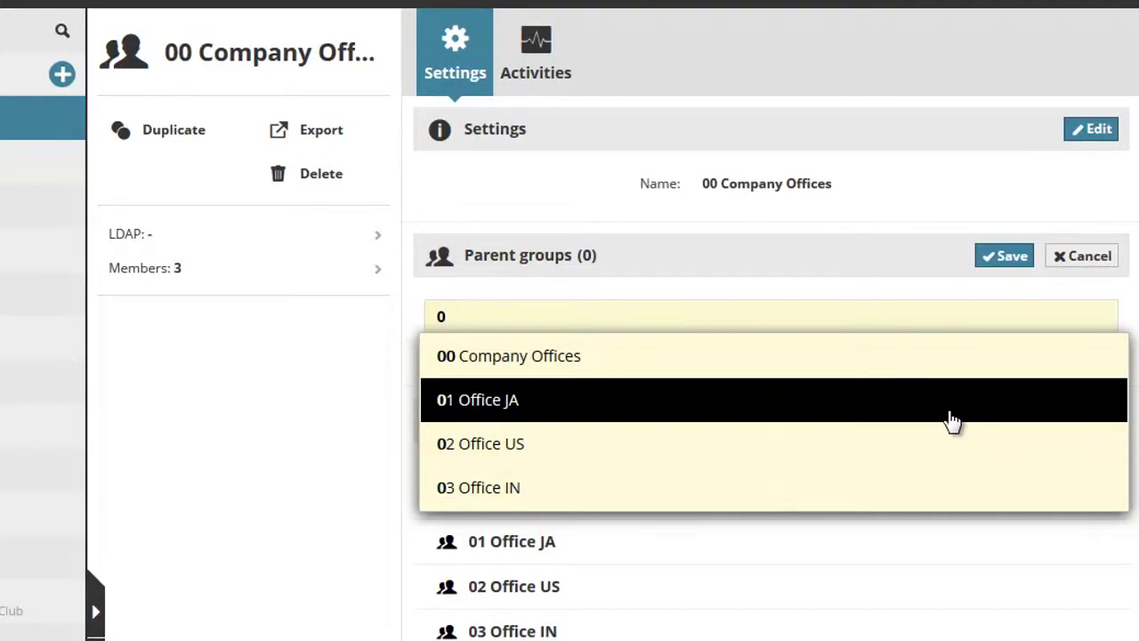
click(951, 421)
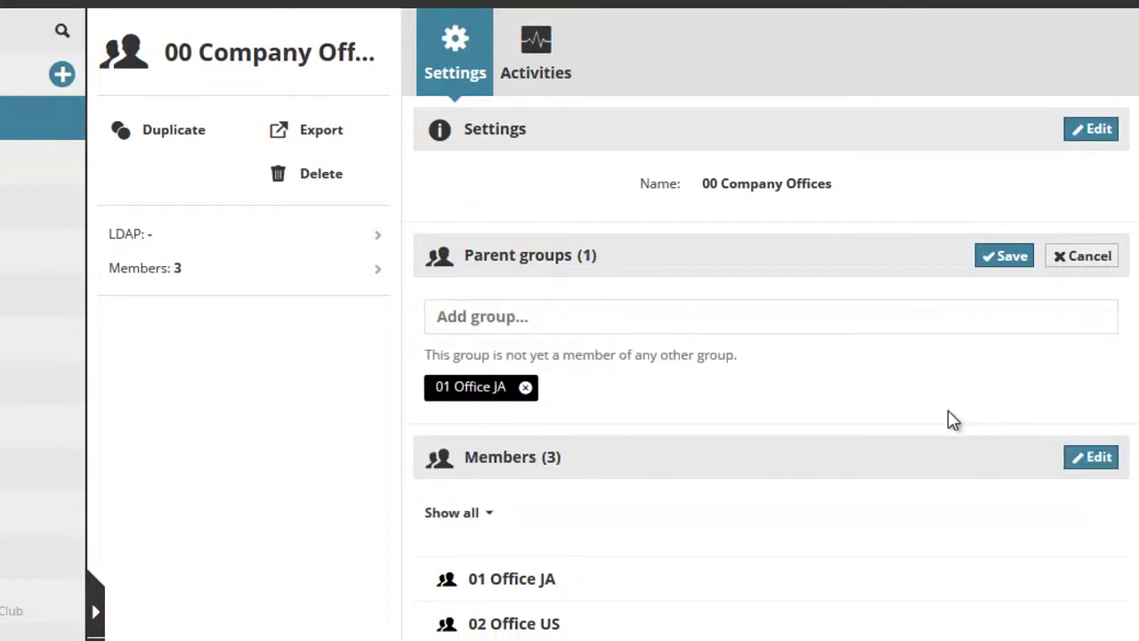
click(526, 389)
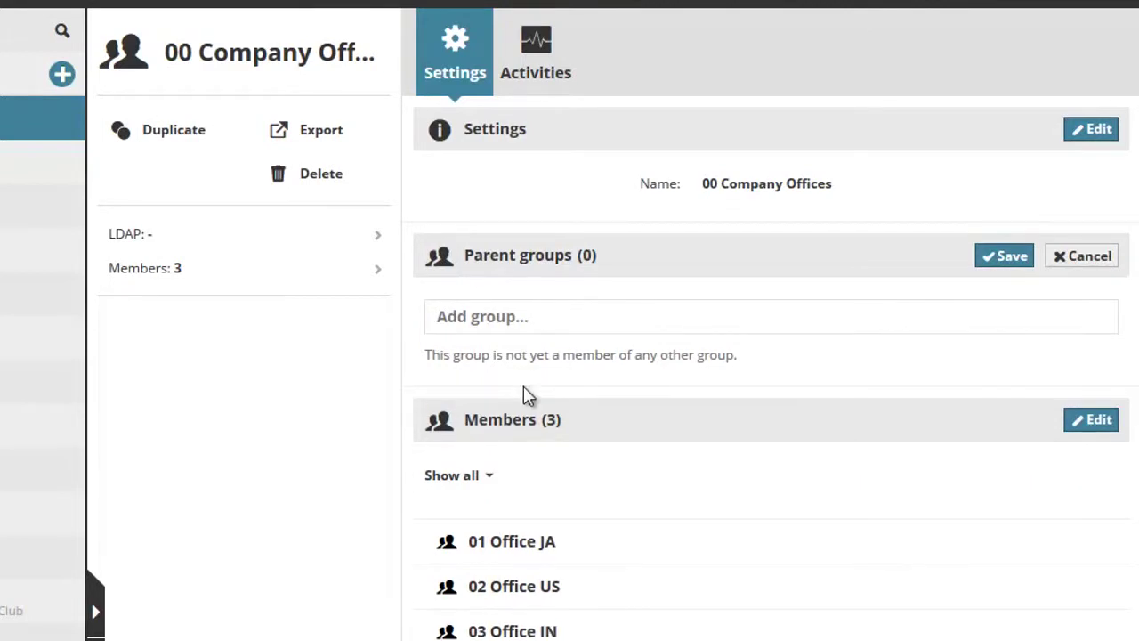
click(1105, 259)
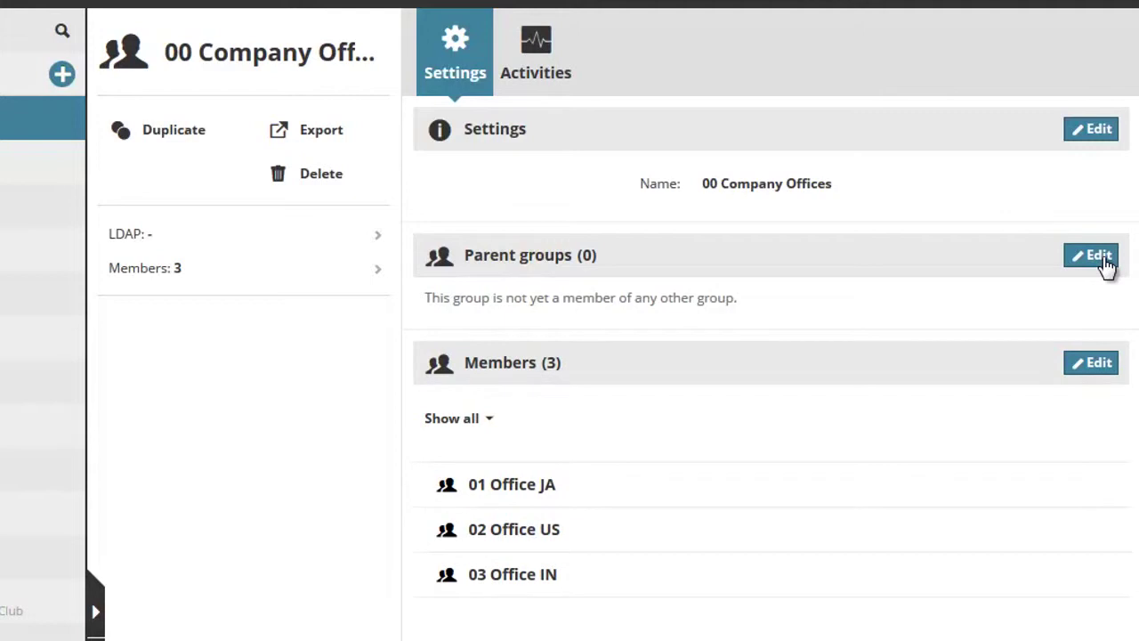
Search for 12 BIMcloud spec, add it as a member, then remove it again.
click(1107, 364)
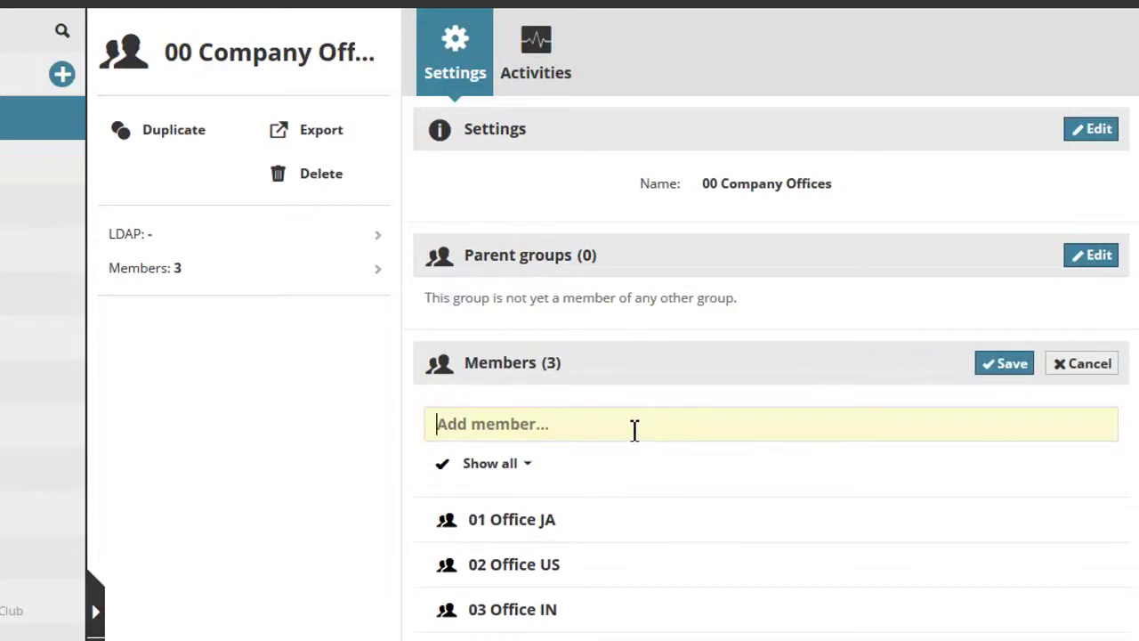
text(h)
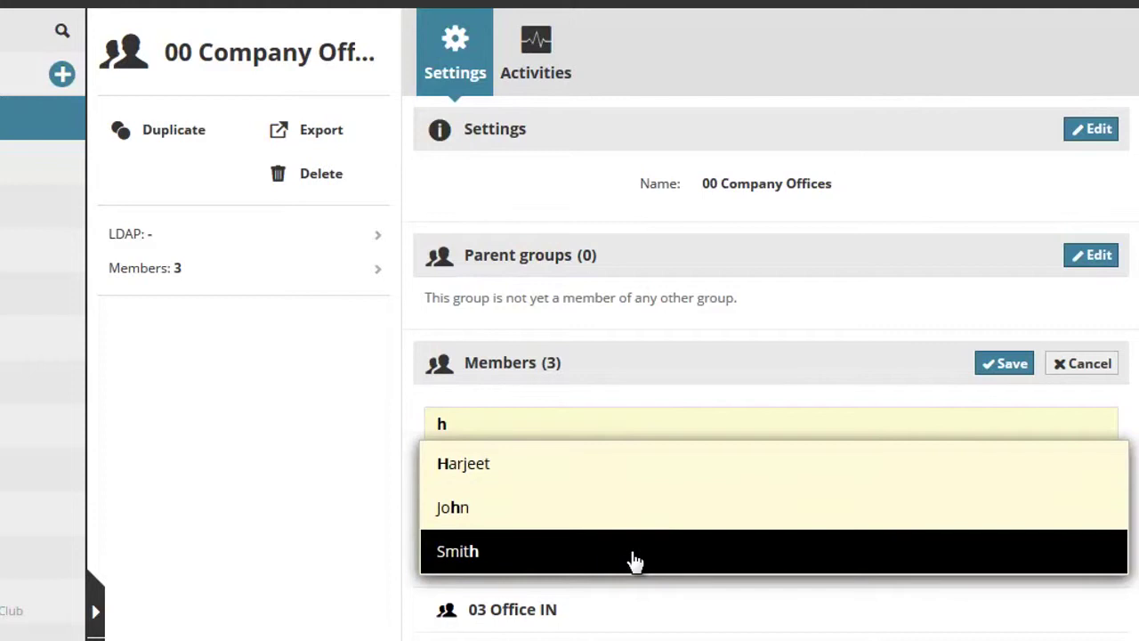
key(BackSpace)
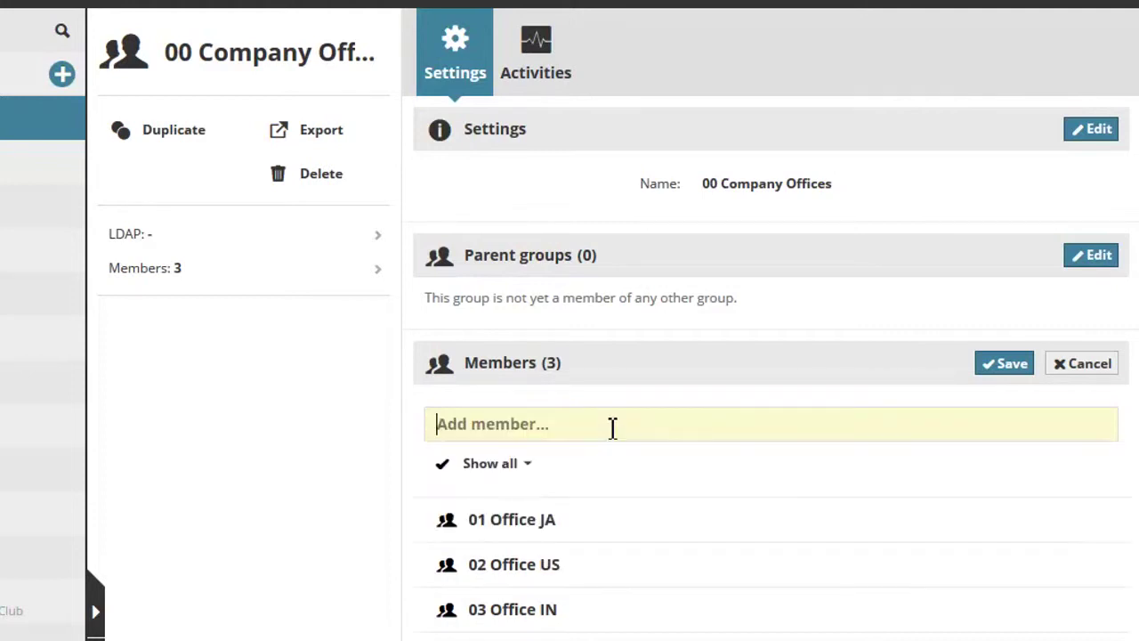
text(1)
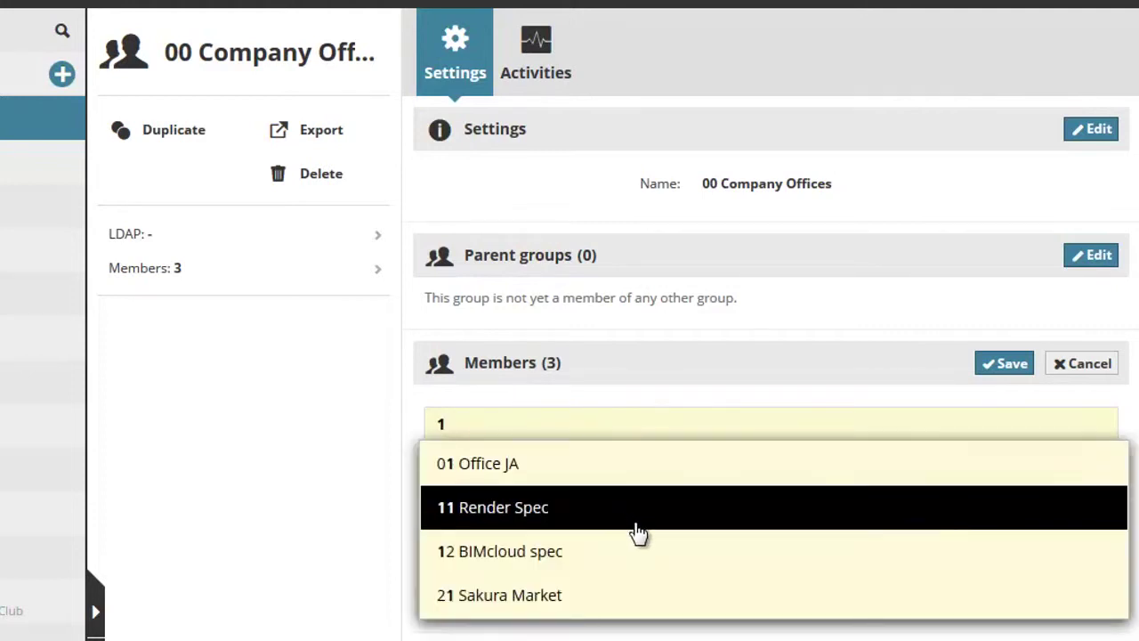
click(641, 552)
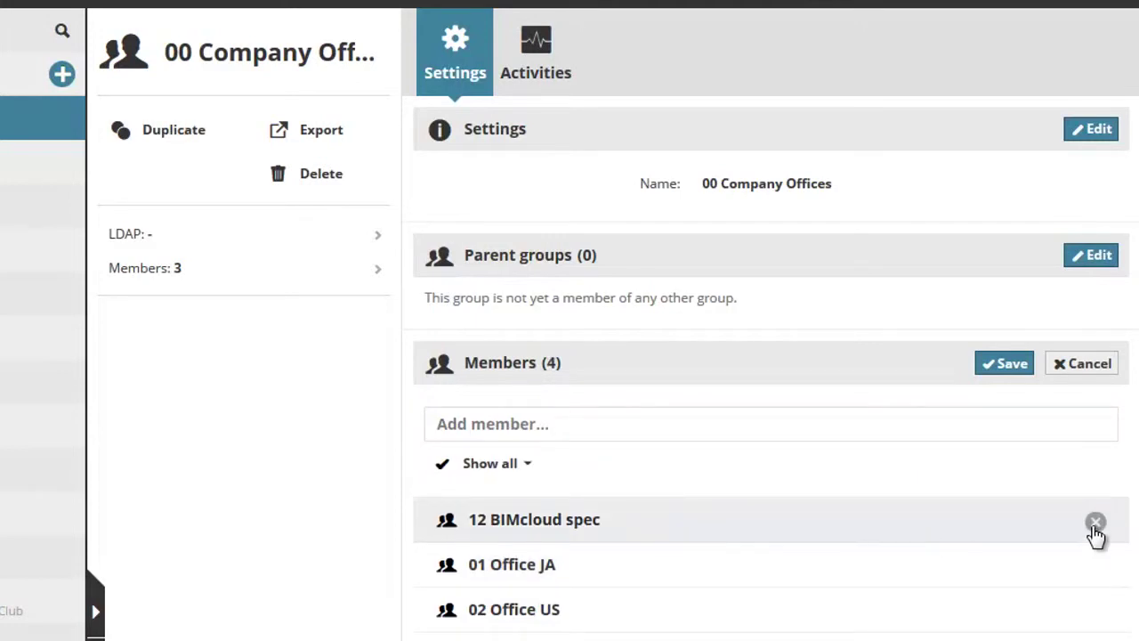
click(1096, 523)
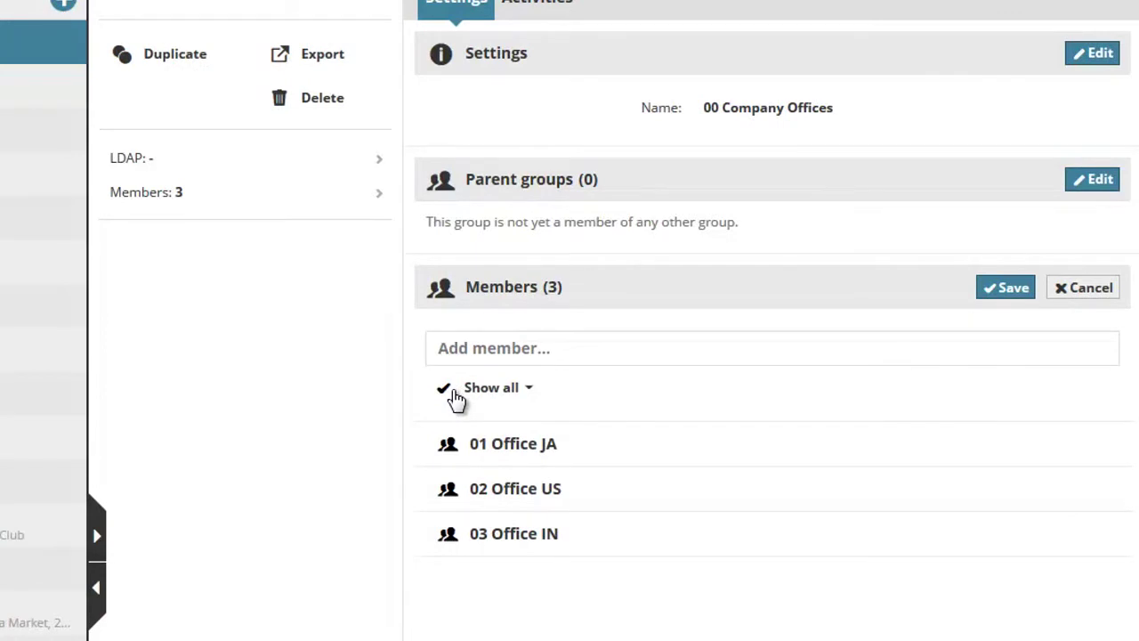
Tick 01 Office JA, 02 Office US and 03 Office IN, then deselect all and hide the checkboxes.
click(454, 392)
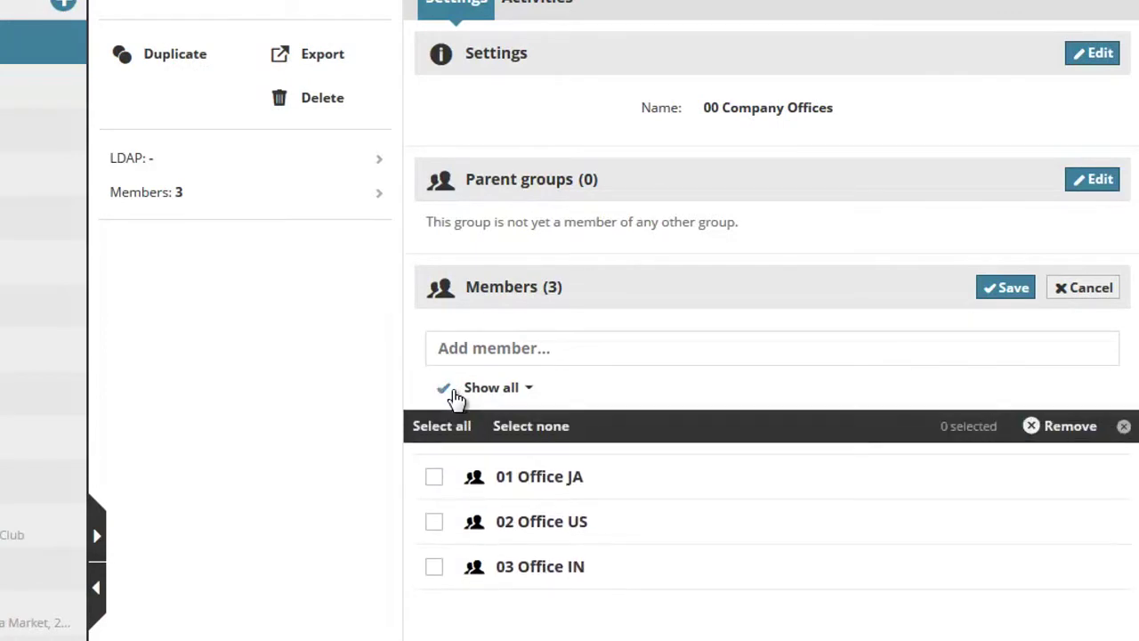
click(436, 478)
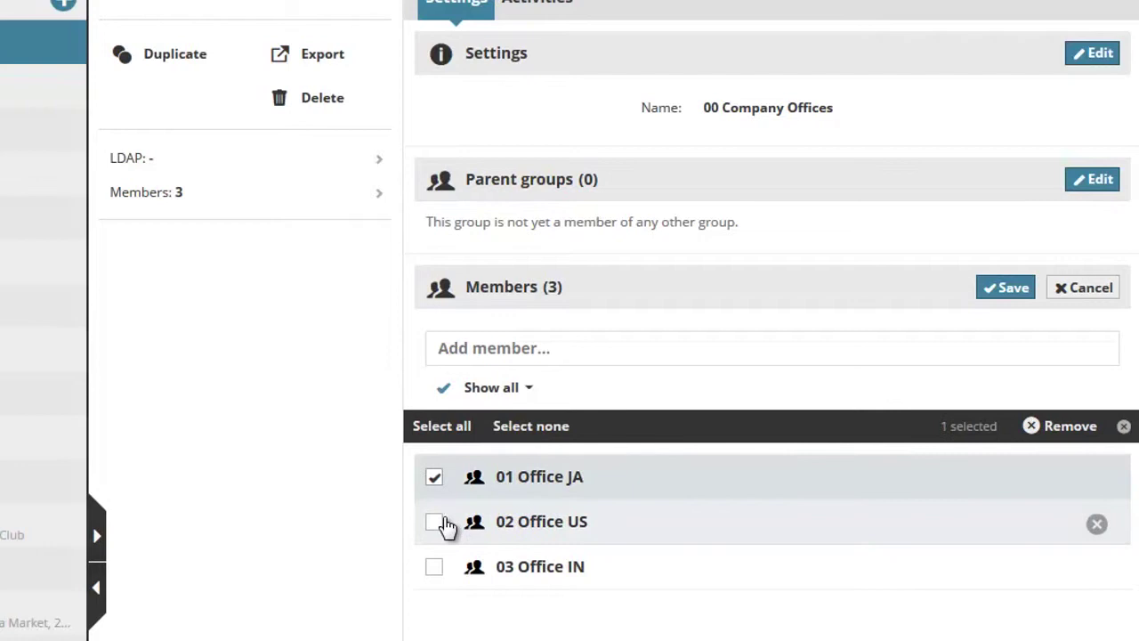
click(438, 525)
click(439, 565)
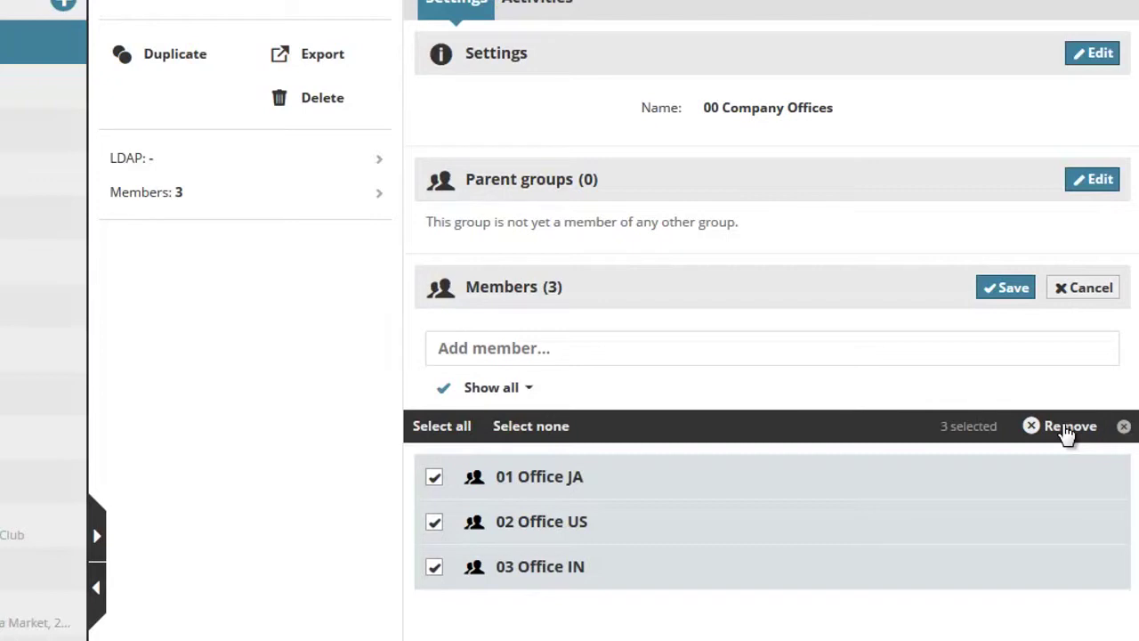
click(554, 427)
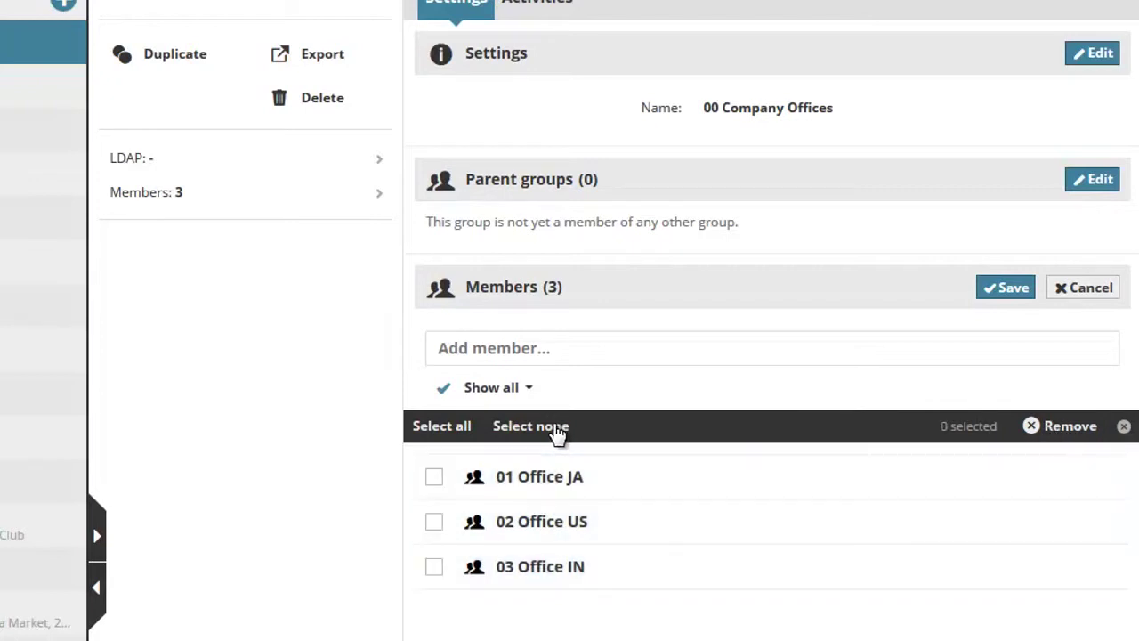
click(444, 389)
Open and close the member type filter, then cancel member editing without changes.
click(529, 392)
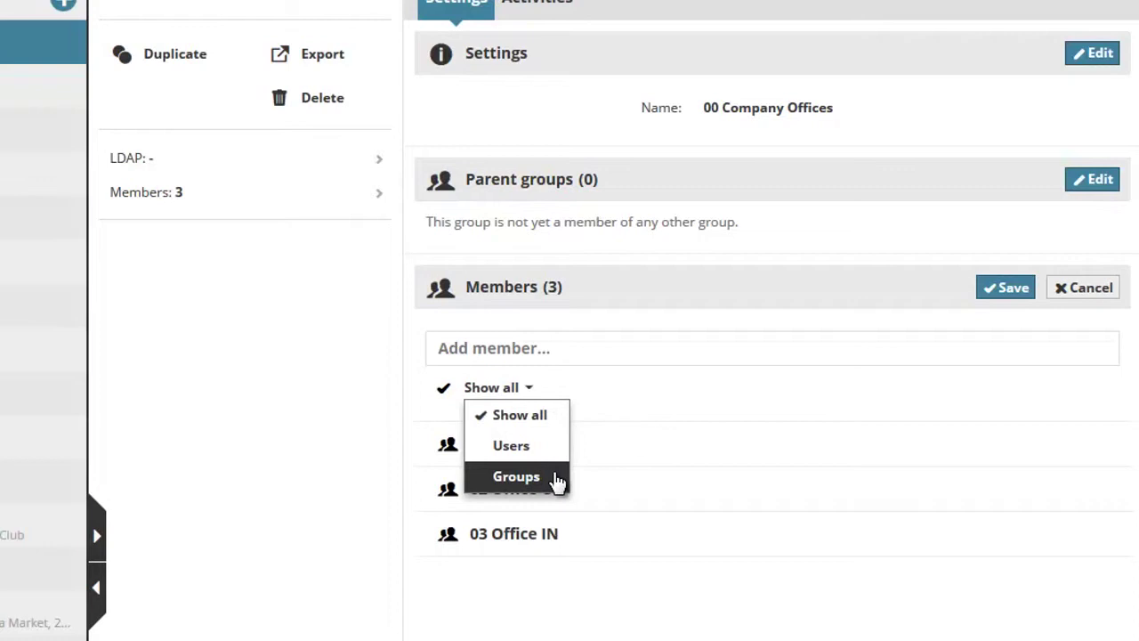
click(572, 397)
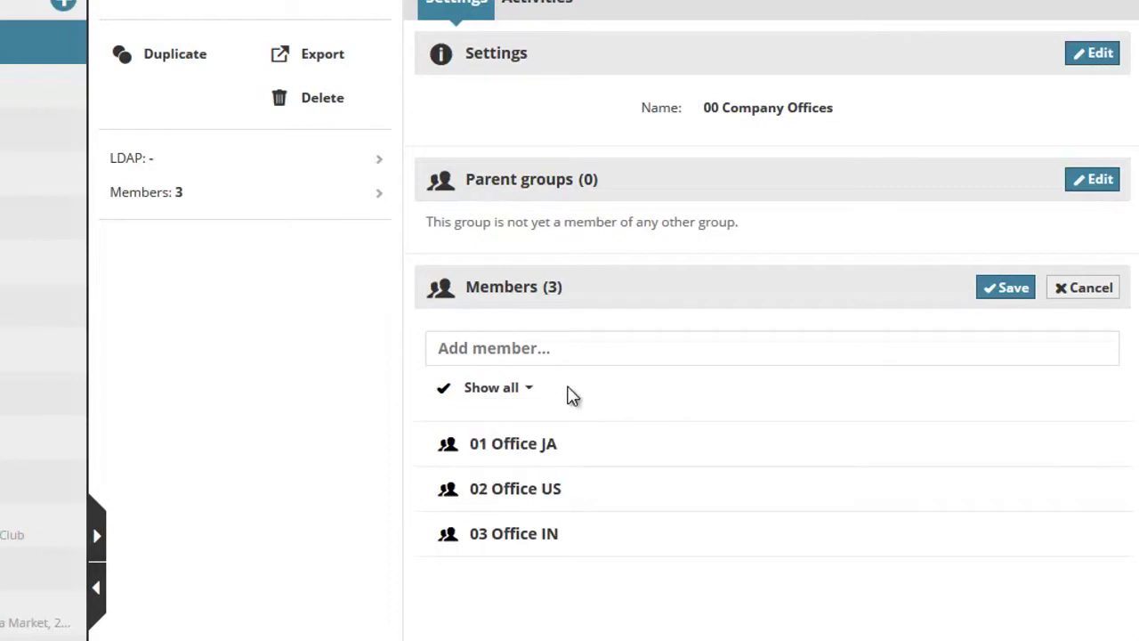
click(1105, 292)
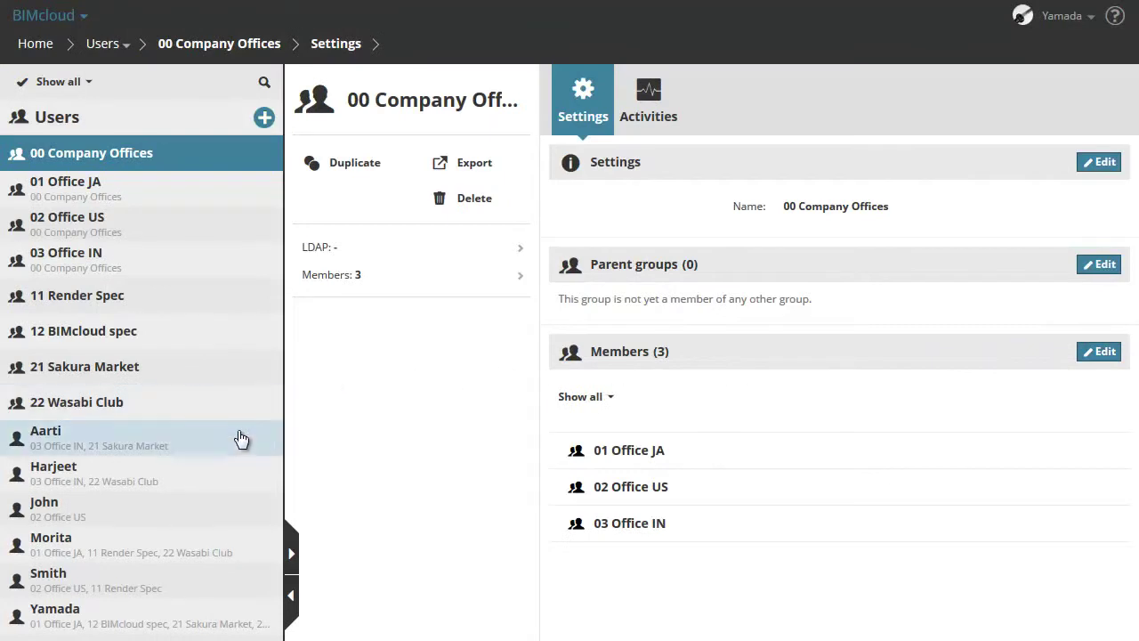
Show user Aarti's settings: client access license, Architect default role, and the Sakura Market project.
click(240, 443)
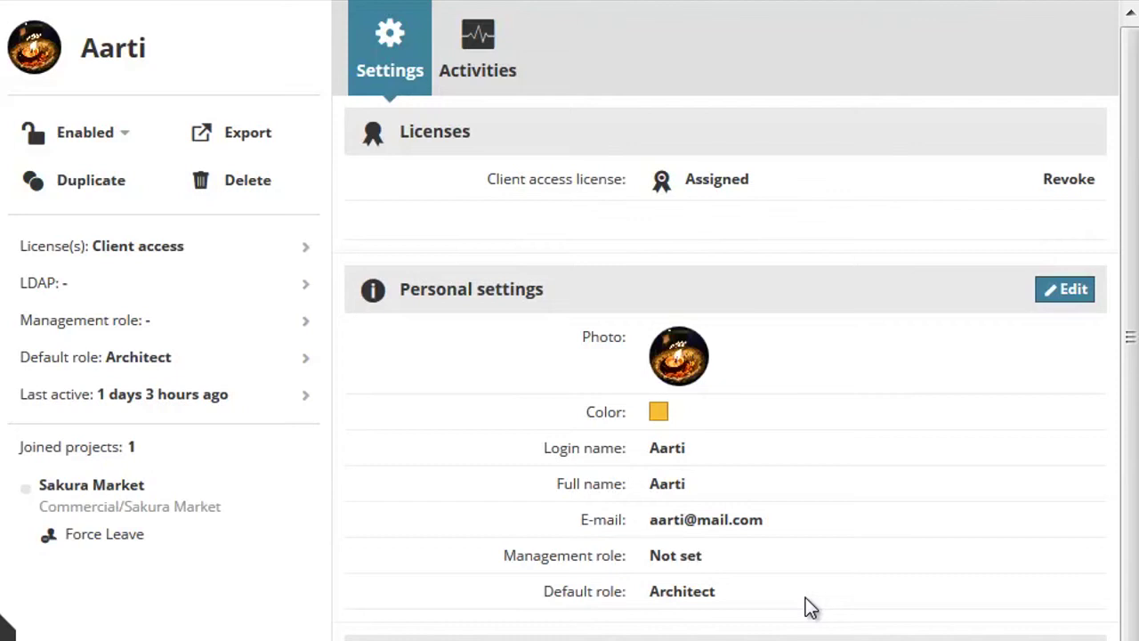
scroll(810, 605, down, 3)
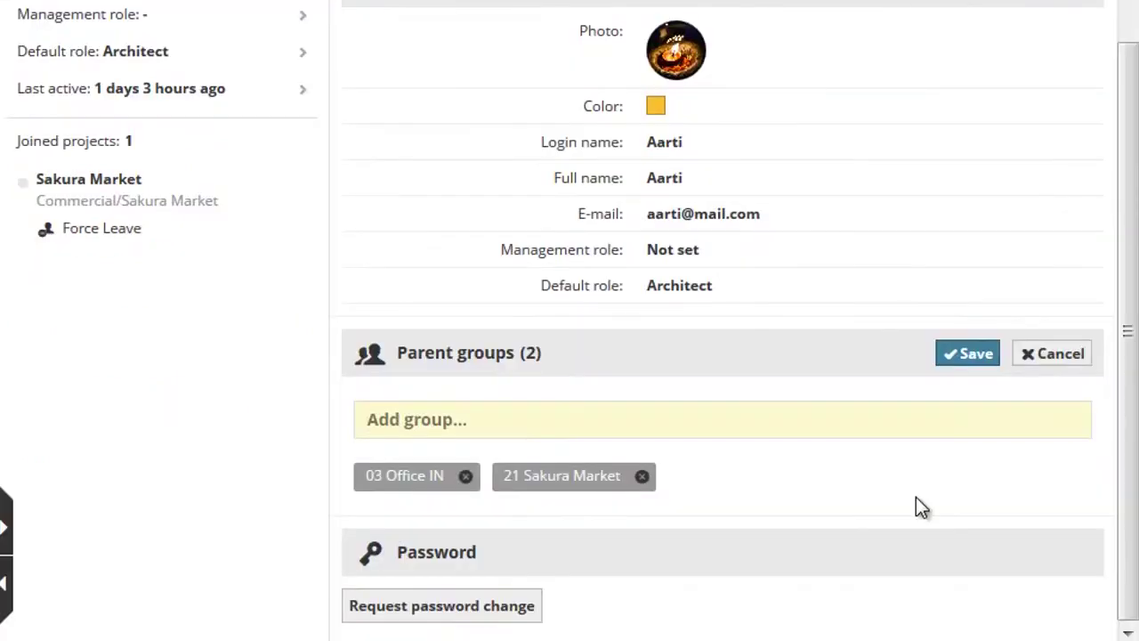